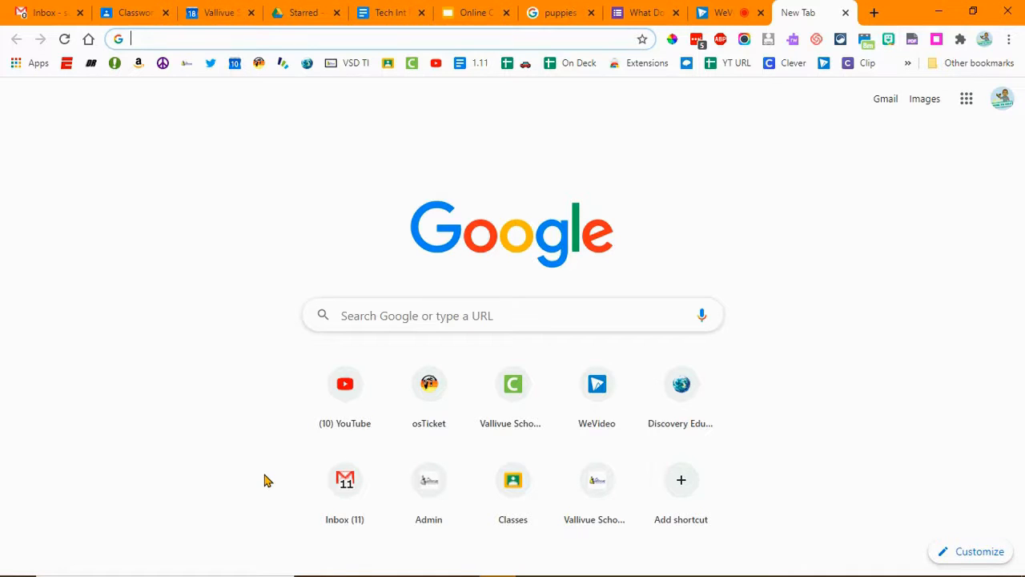
# Open File Explorer to look over its Quick access folders, and close it
pyautogui.moveTo(350, 575)
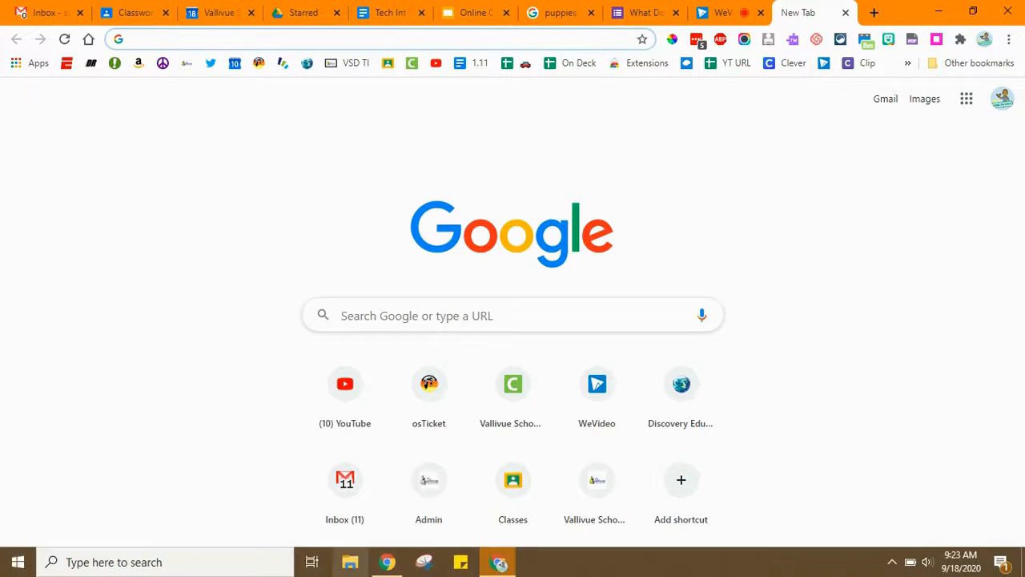
pyautogui.click(350, 563)
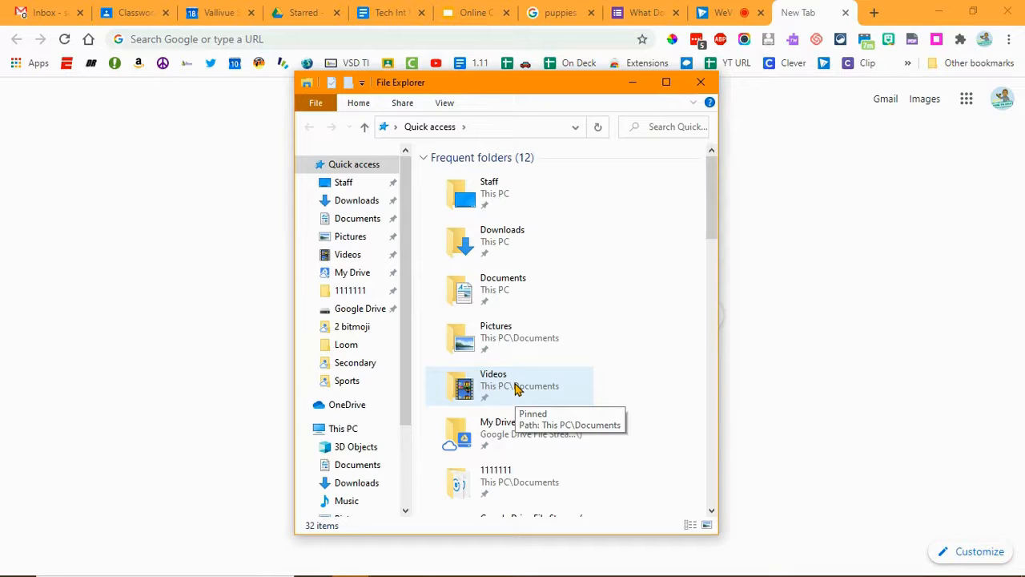
pyautogui.hotkey('alt', 'F4')
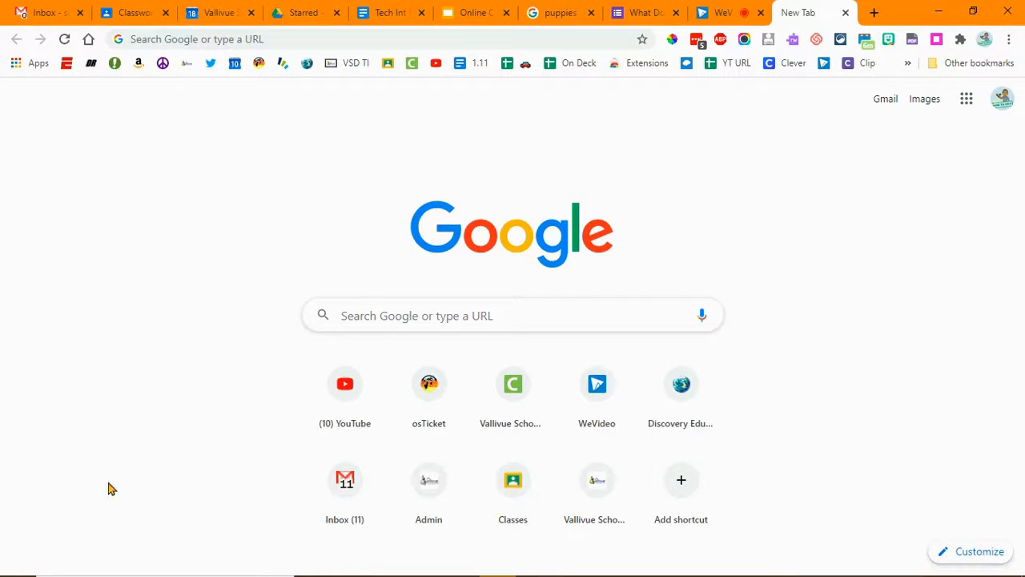
# Look through the Start menu's app list as far as Drive File Stream, and show the hidden system tray icons
pyautogui.moveTo(17, 570)
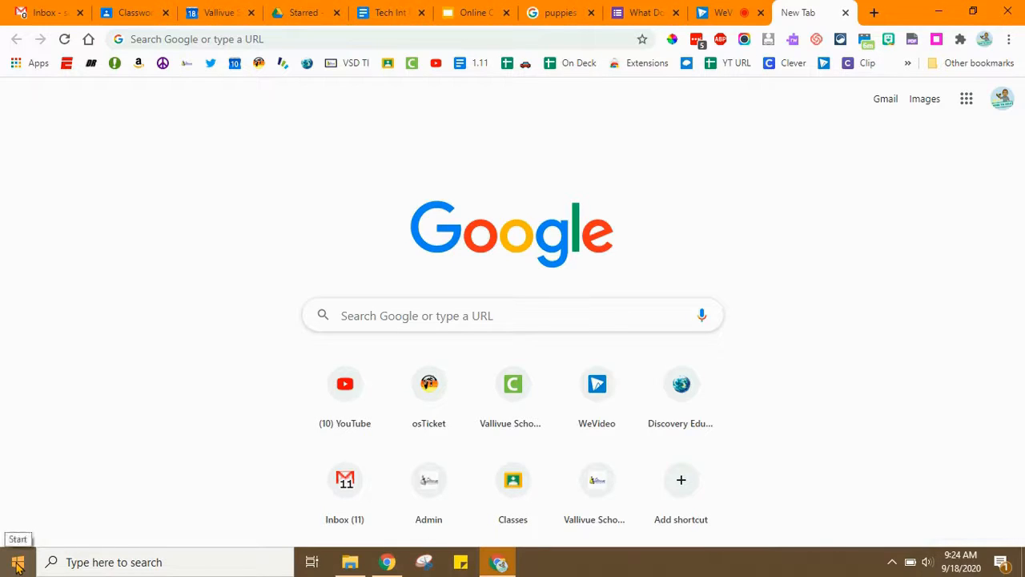
pyautogui.click(17, 565)
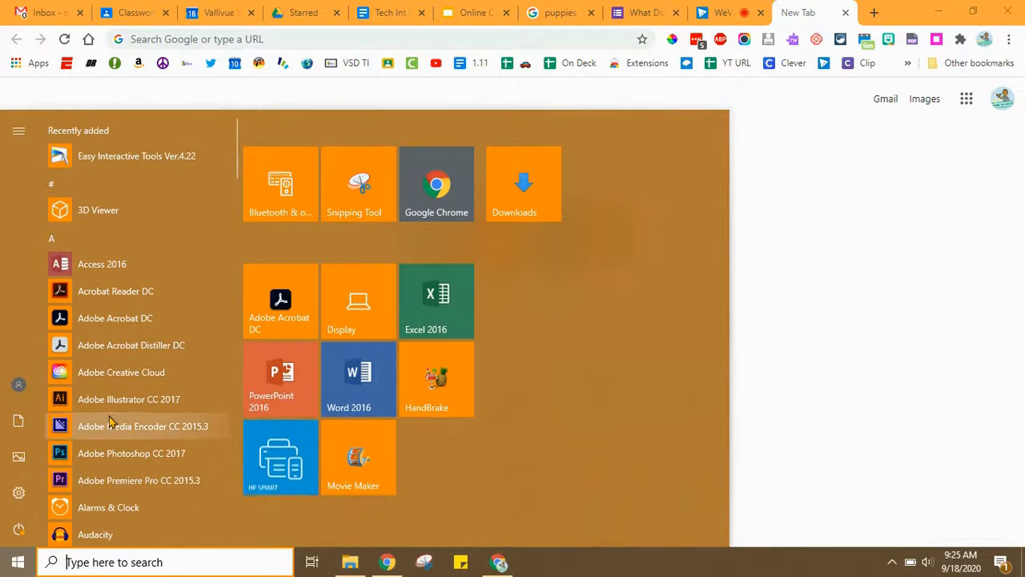
pyautogui.scroll(-4, 109, 422)
pyautogui.scroll(-3, 109, 423)
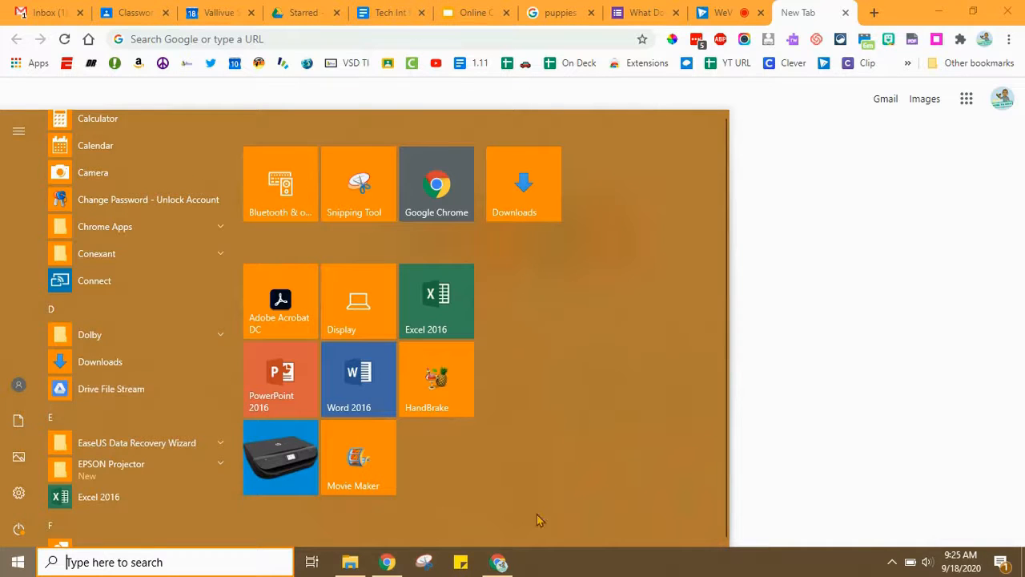
pyautogui.click(893, 563)
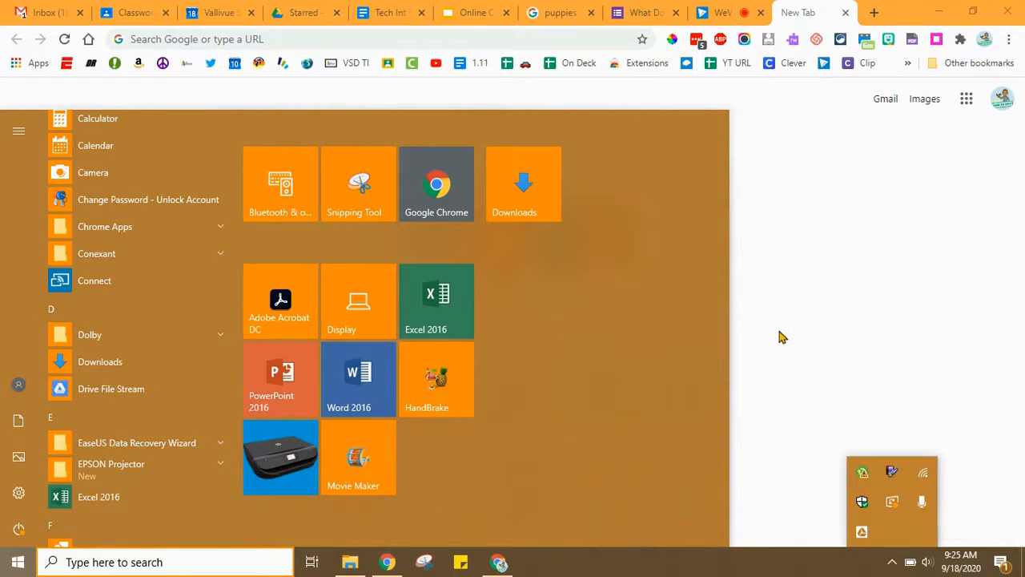
# In File Explorer, open the My Drive folder of Google Drive File Stream
pyautogui.click(350, 563)
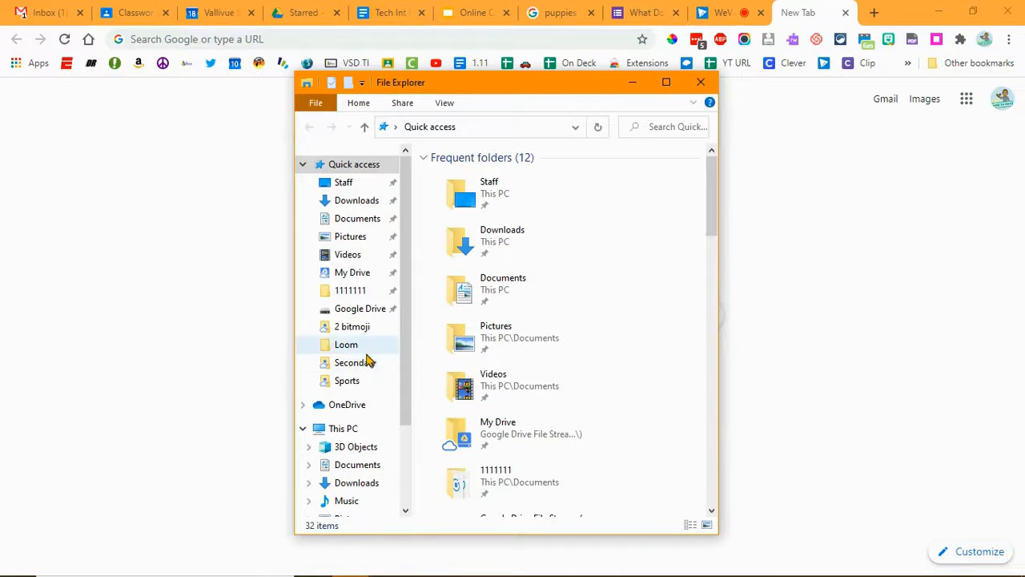
pyautogui.click(360, 318)
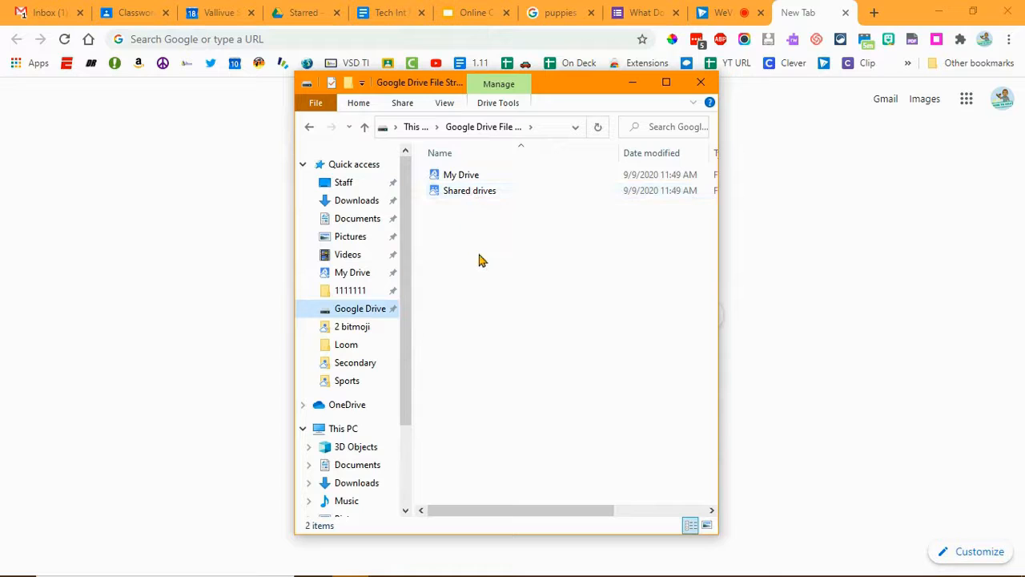
pyautogui.click(492, 314)
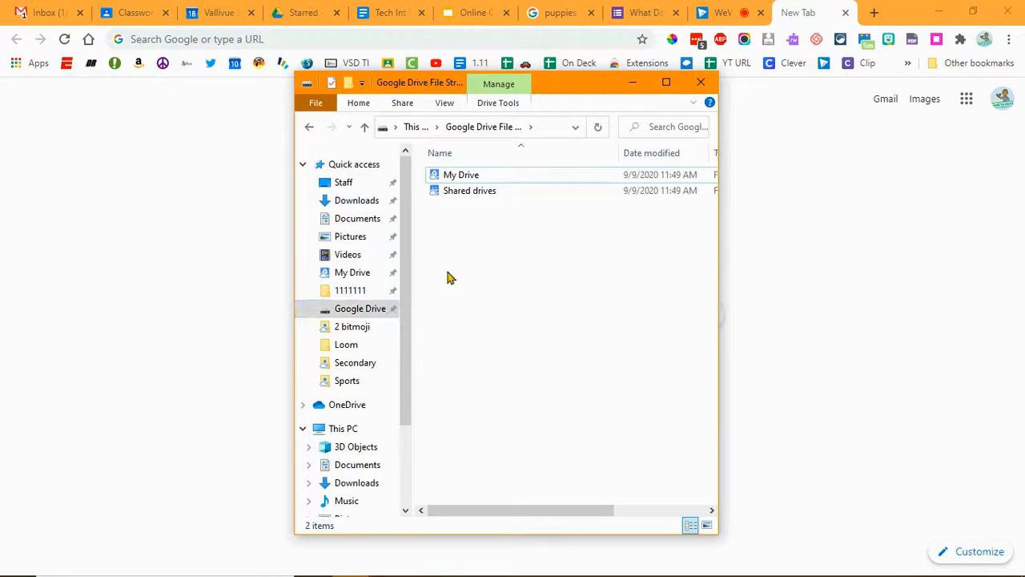
pyautogui.click(464, 177)
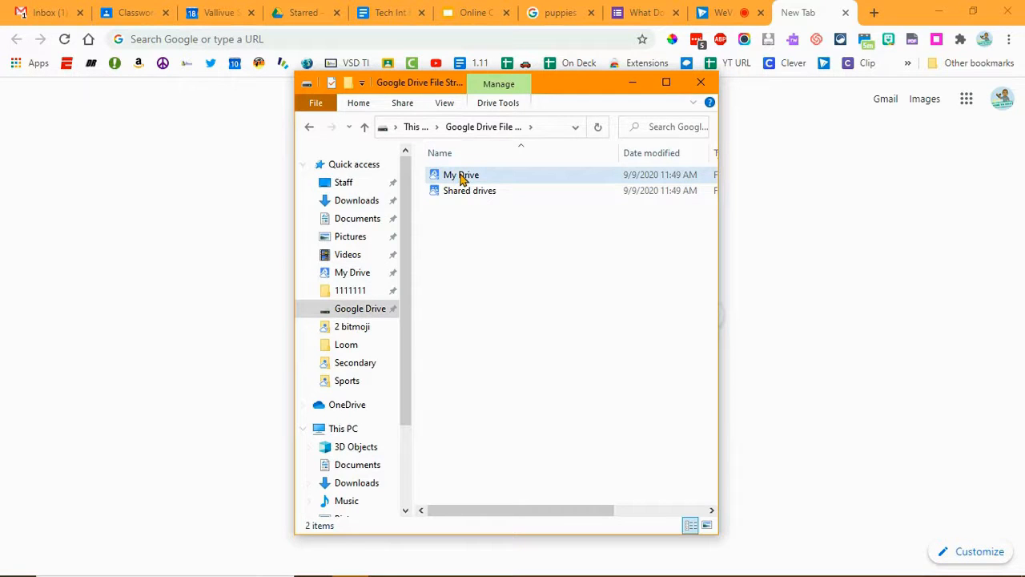
pyautogui.click(350, 273)
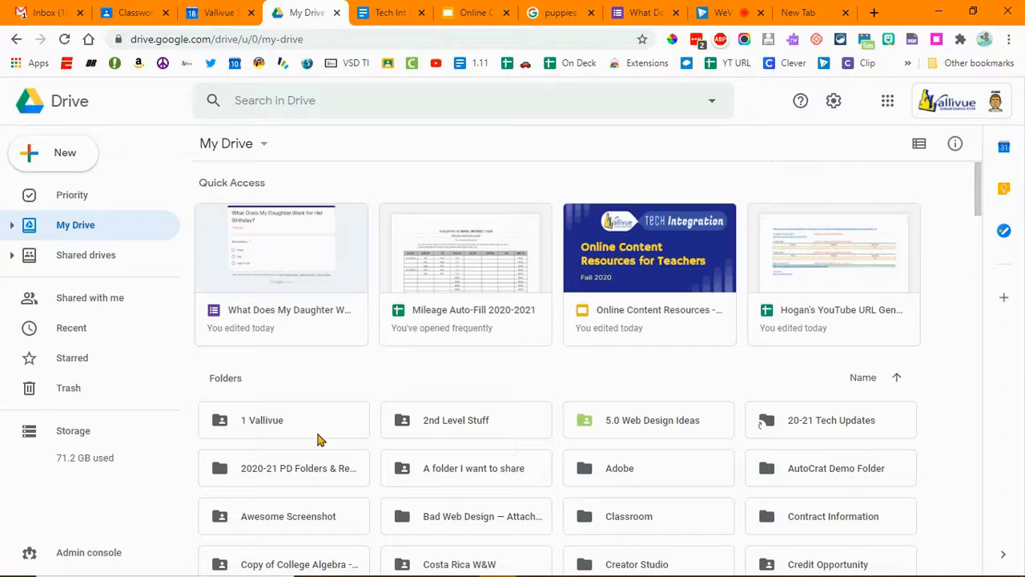
# Compare the My Drive folders in File Explorer with My Drive on the Google Drive website, placing the windows beside each other
pyautogui.click(357, 565)
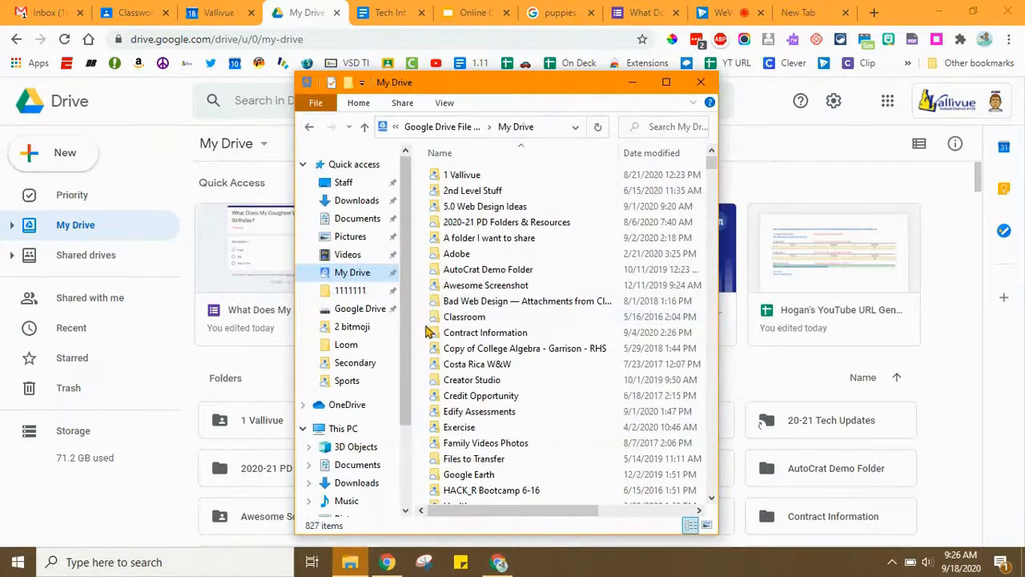
pyautogui.moveTo(471, 92); pyautogui.dragTo(699, 94)
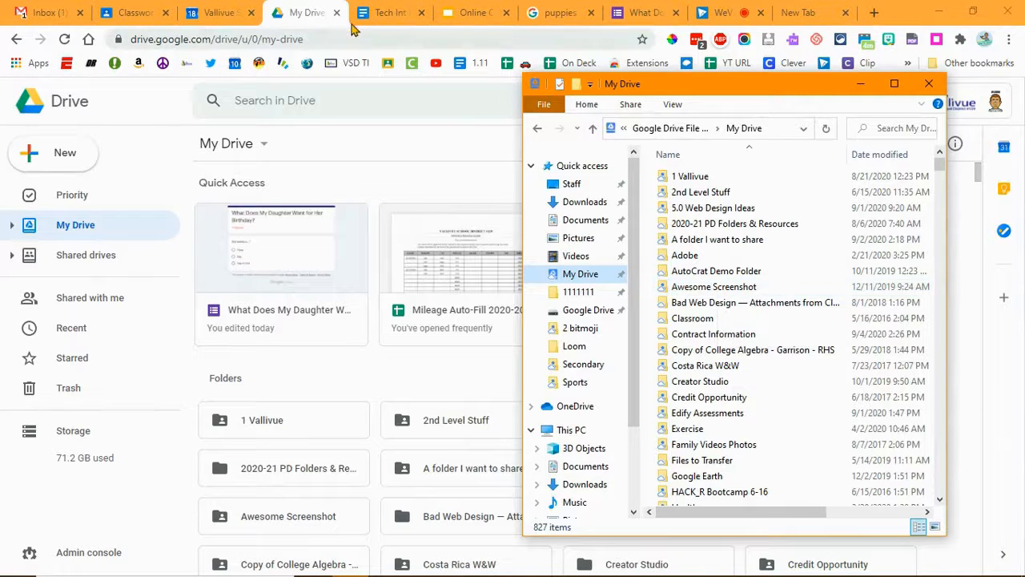
pyautogui.click(301, 17)
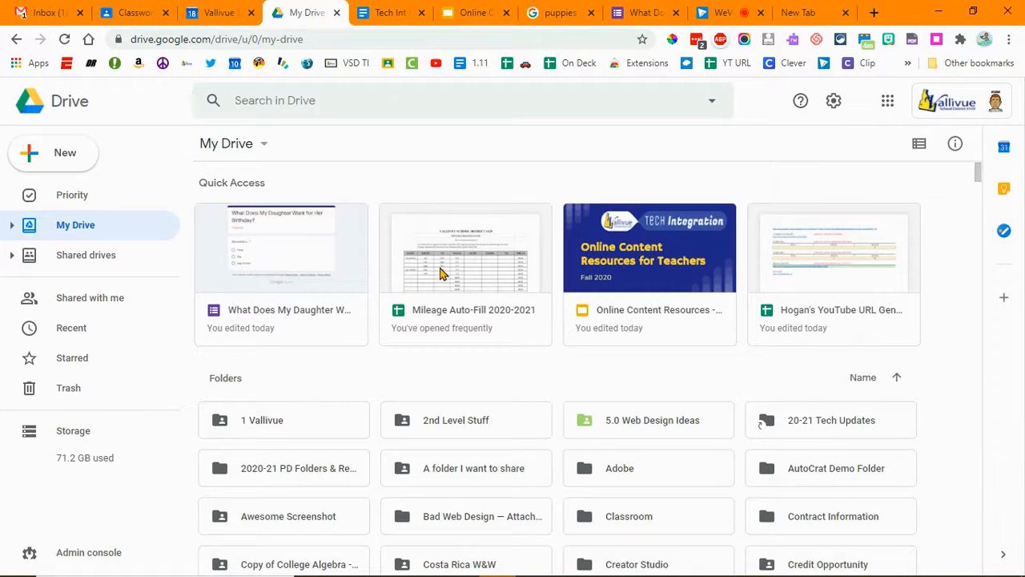
# Save the enlarged puppies image from the Google results as "111 puppy" in My Drive's 1 Vallivue > 1.75 Training Files folder
pyautogui.click(556, 19)
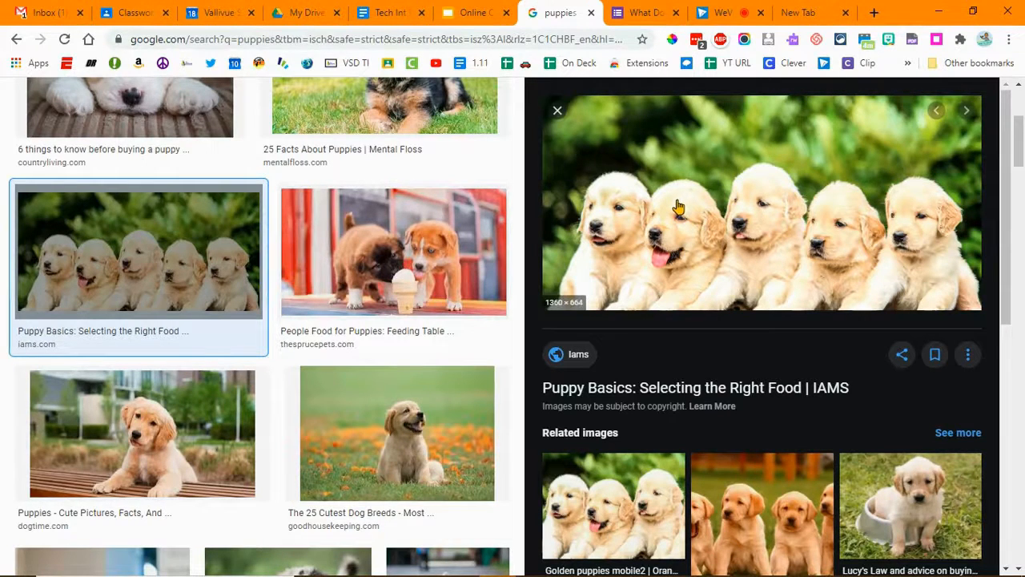
pyautogui.rightClick(673, 168)
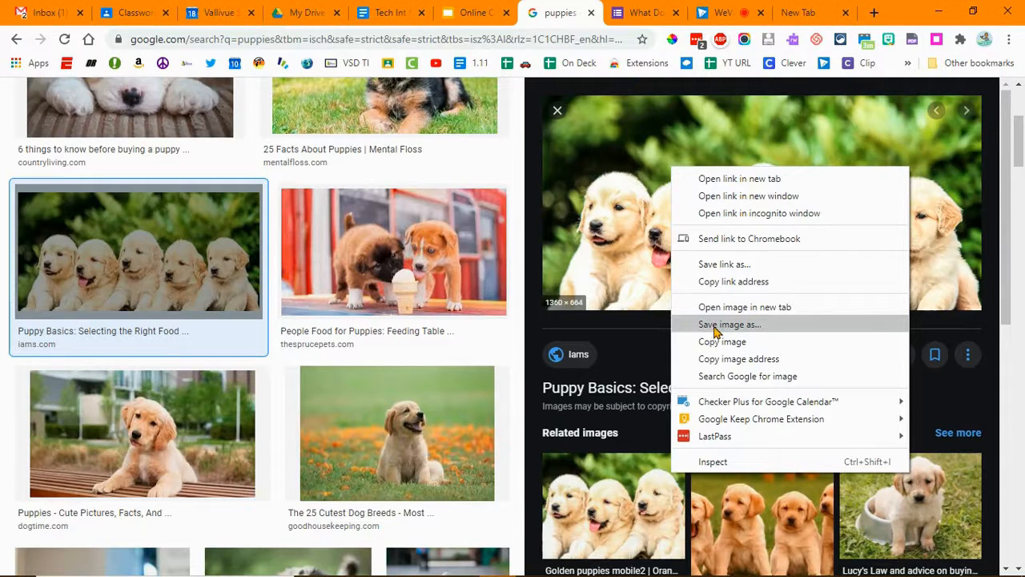
pyautogui.click(716, 327)
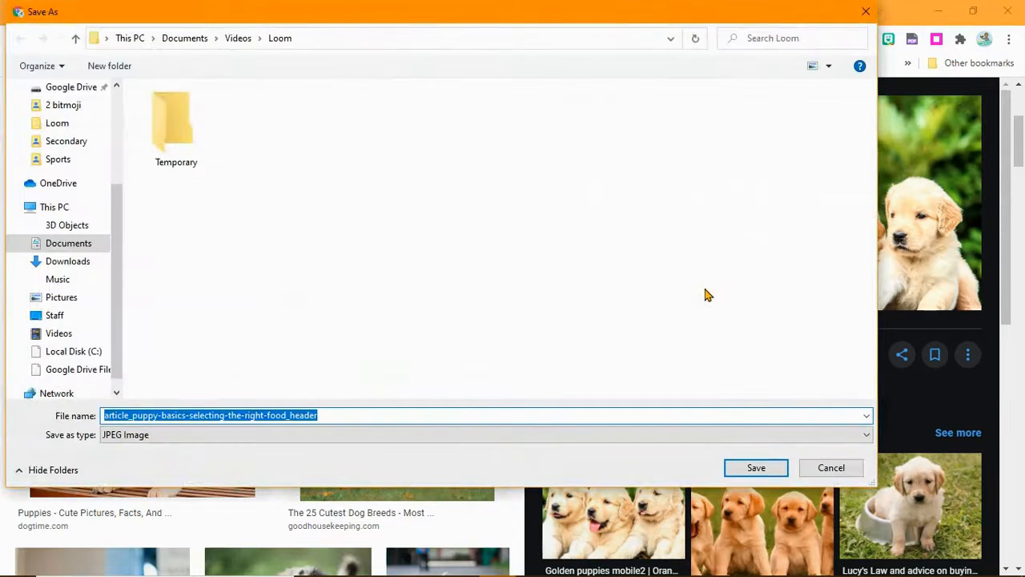
pyautogui.scroll(1, 89, 261)
pyautogui.scroll(2, 89, 260)
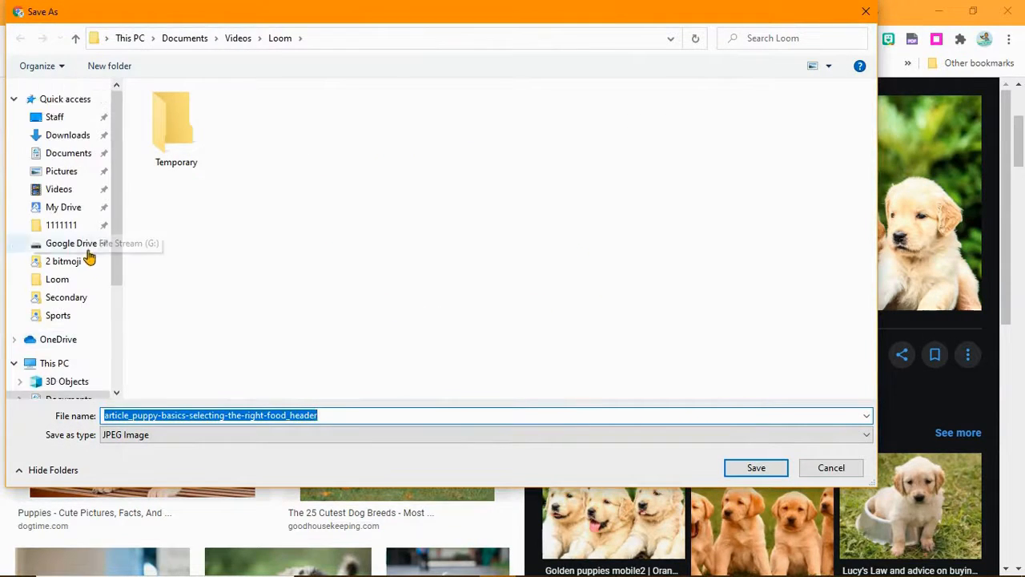
pyautogui.click(65, 209)
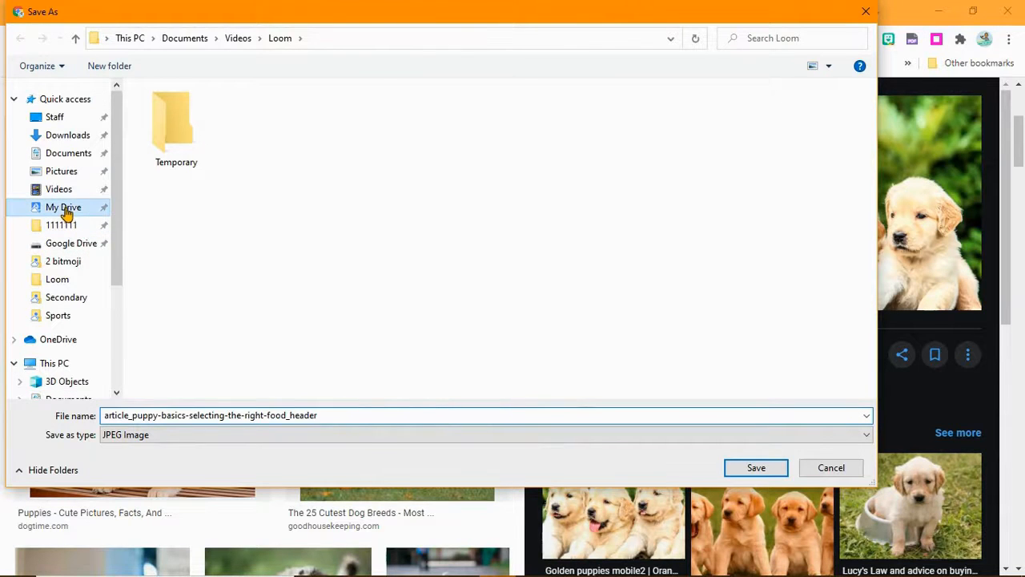
pyautogui.doubleClick(177, 110)
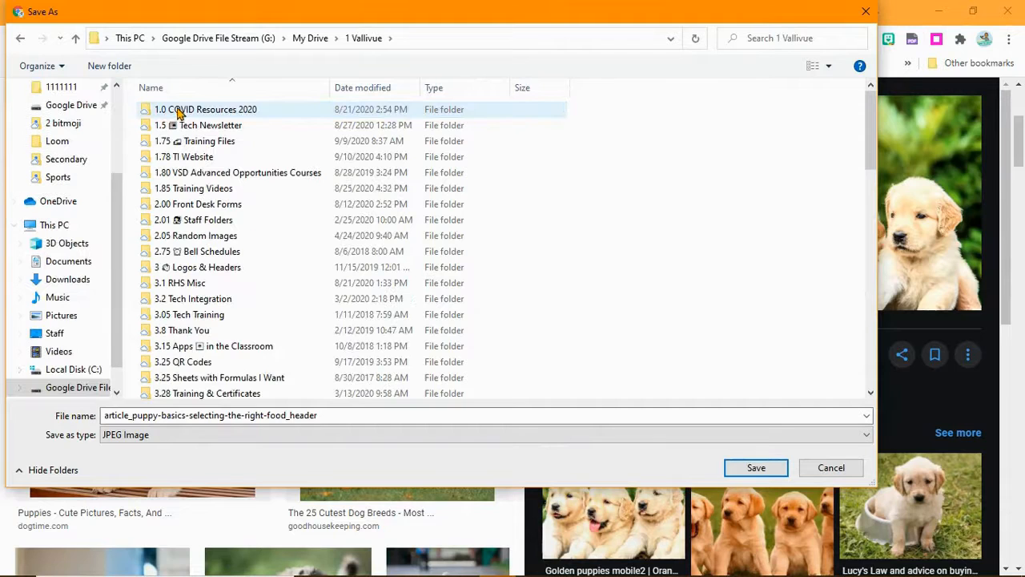
pyautogui.click(201, 145)
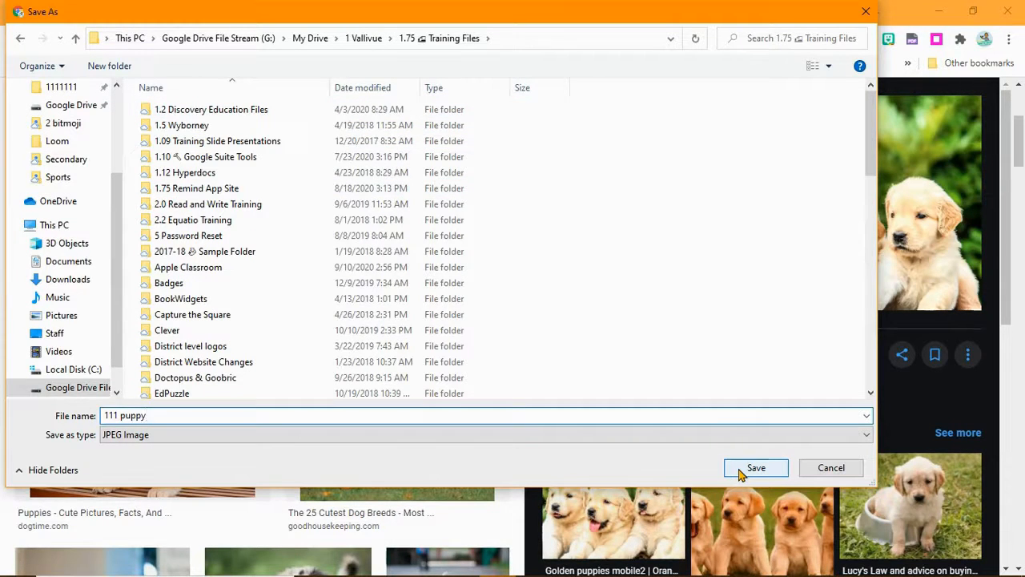
pyautogui.click(739, 471)
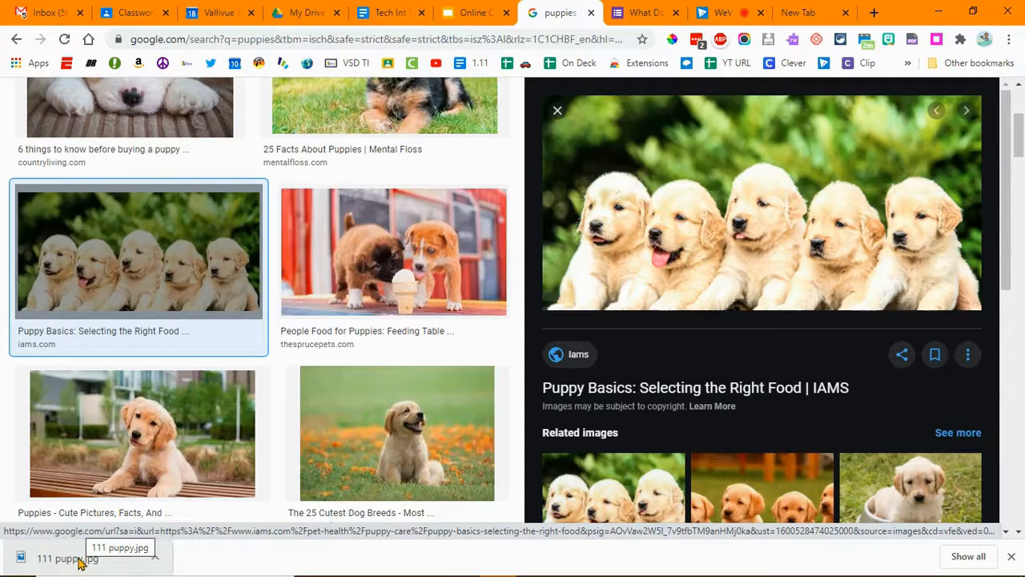
# On the Google Drive website, open 1 Vallivue > 1.75 Training Files and locate 111 puppy.jpg
pyautogui.moveTo(357, 571)
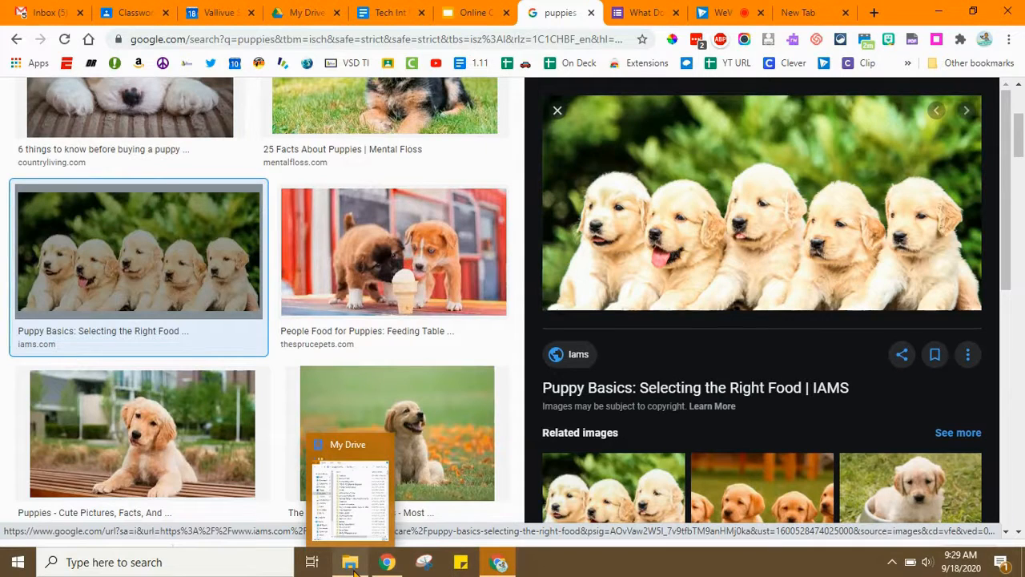
pyautogui.click(312, 14)
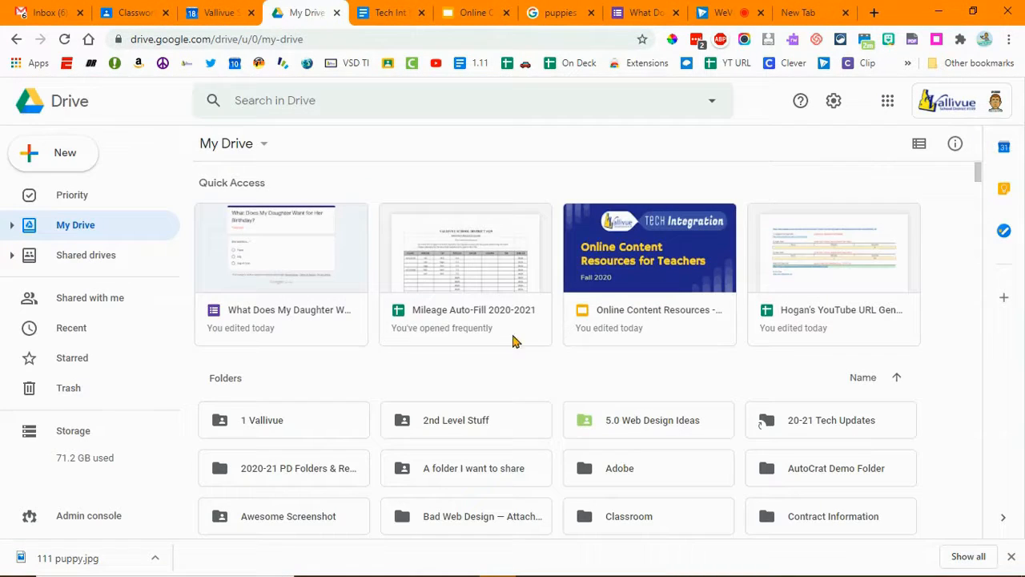
pyautogui.doubleClick(318, 425)
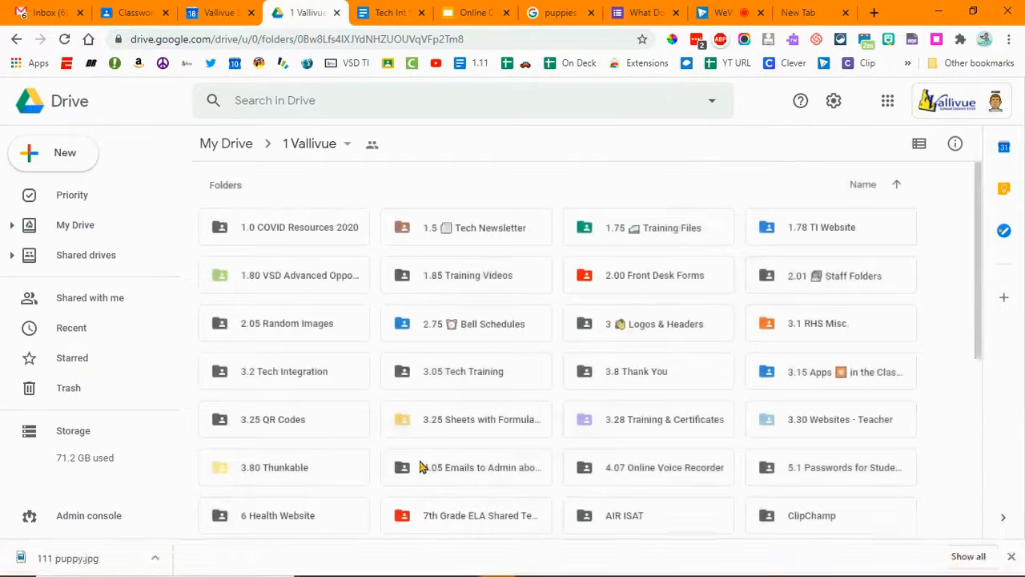
pyautogui.doubleClick(649, 241)
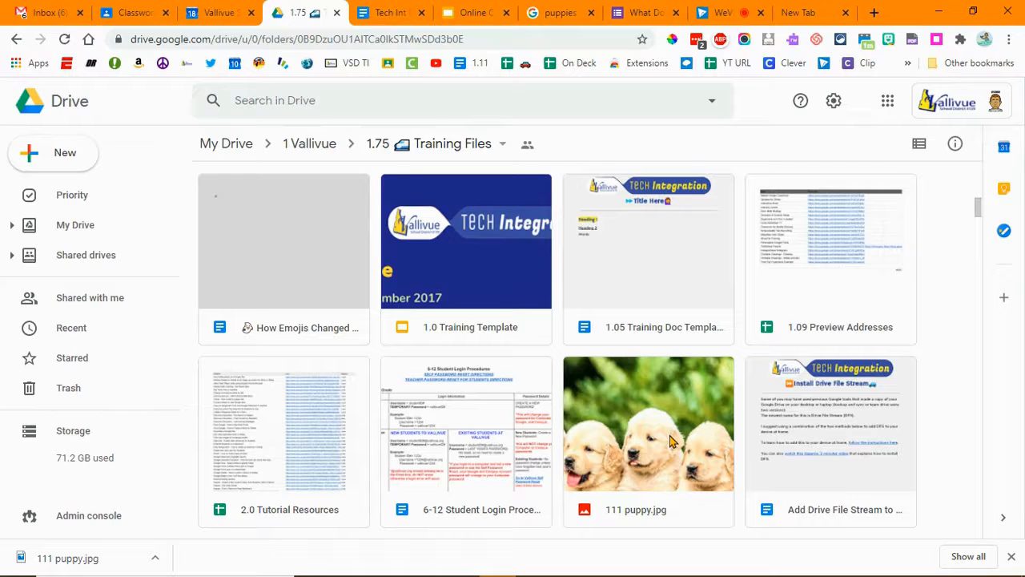
# Upload 111 puppy as the header image of the "What Does My Daughter Want for Her Birthday?" form, shifting the crop frame slightly upward
pyautogui.click(643, 13)
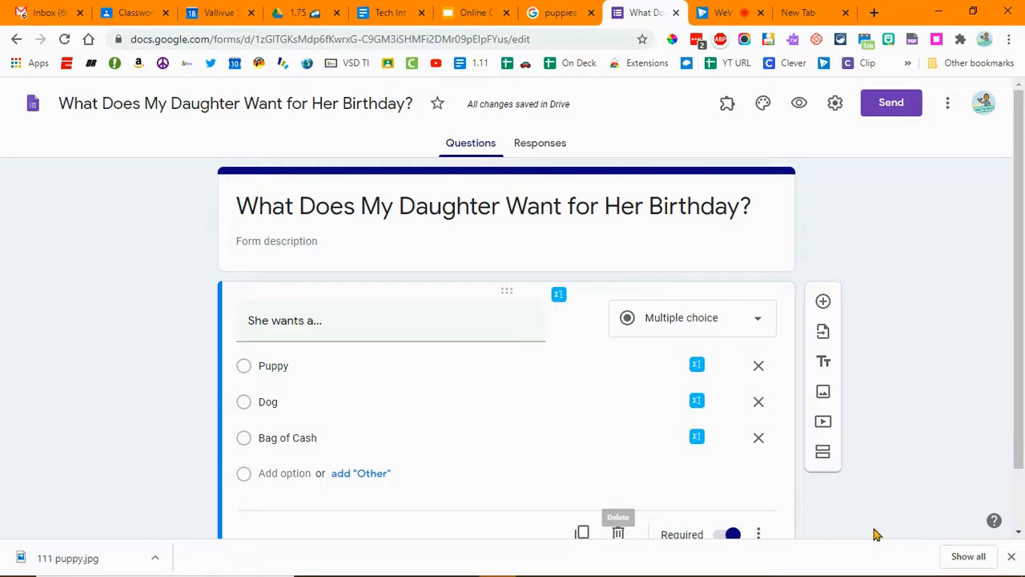
pyautogui.click(1011, 558)
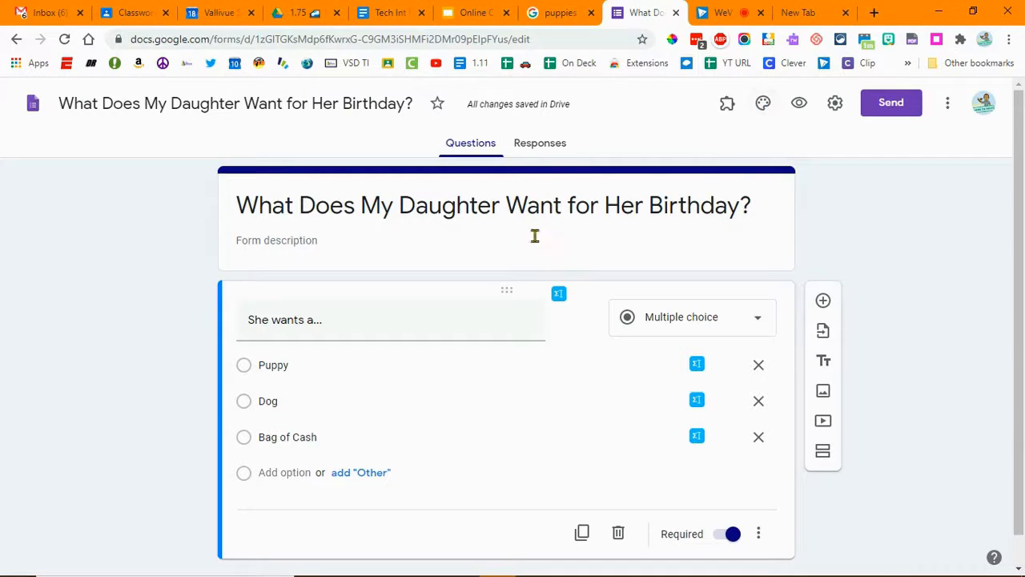
pyautogui.click(764, 105)
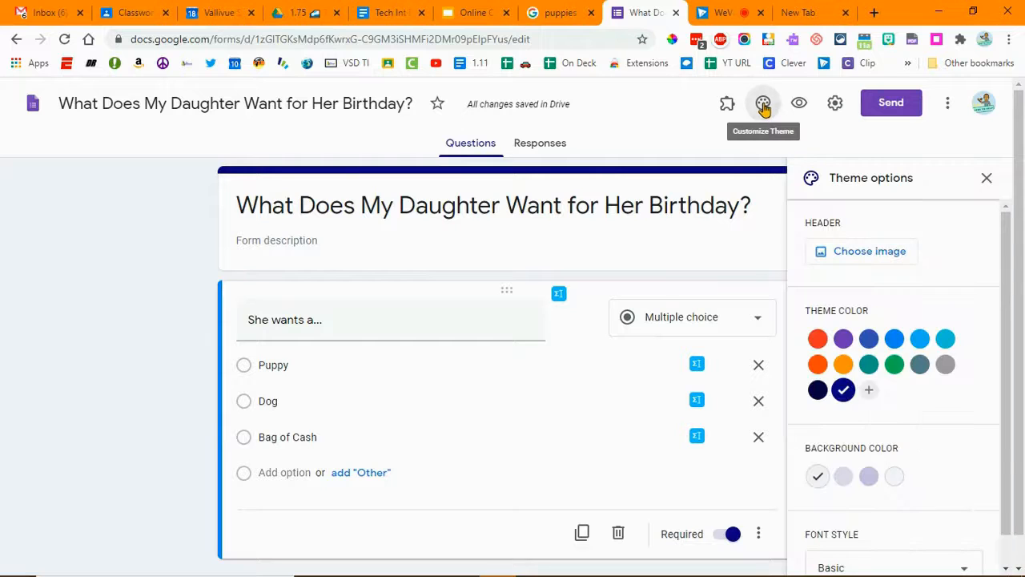
pyautogui.click(851, 255)
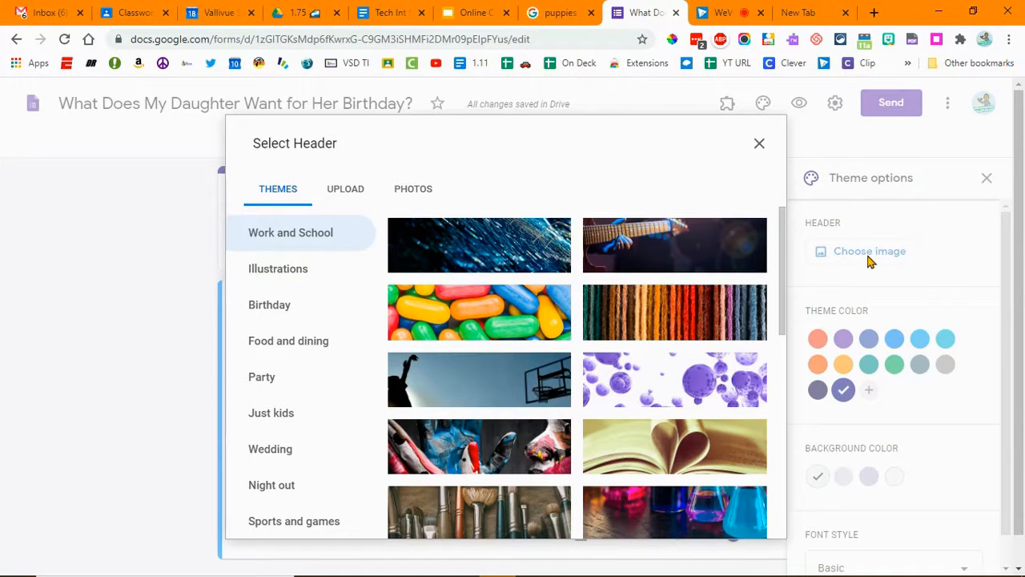
pyautogui.click(349, 199)
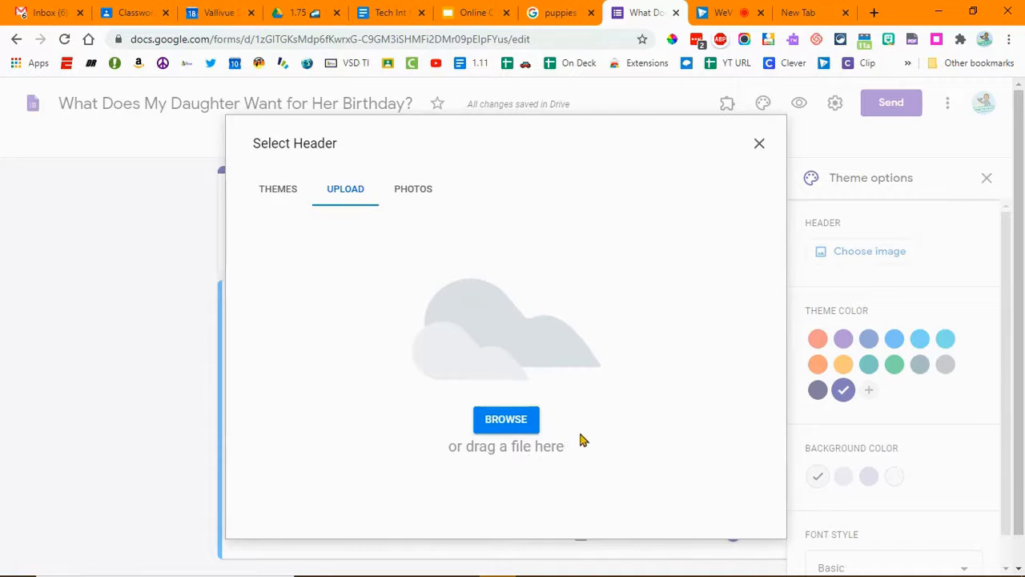
pyautogui.click(502, 419)
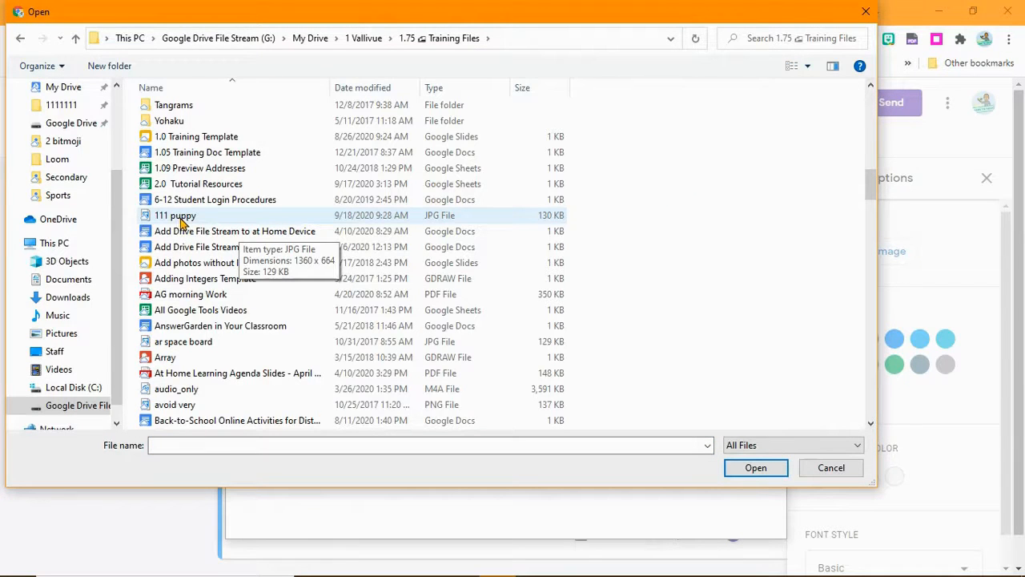
pyautogui.doubleClick(181, 220)
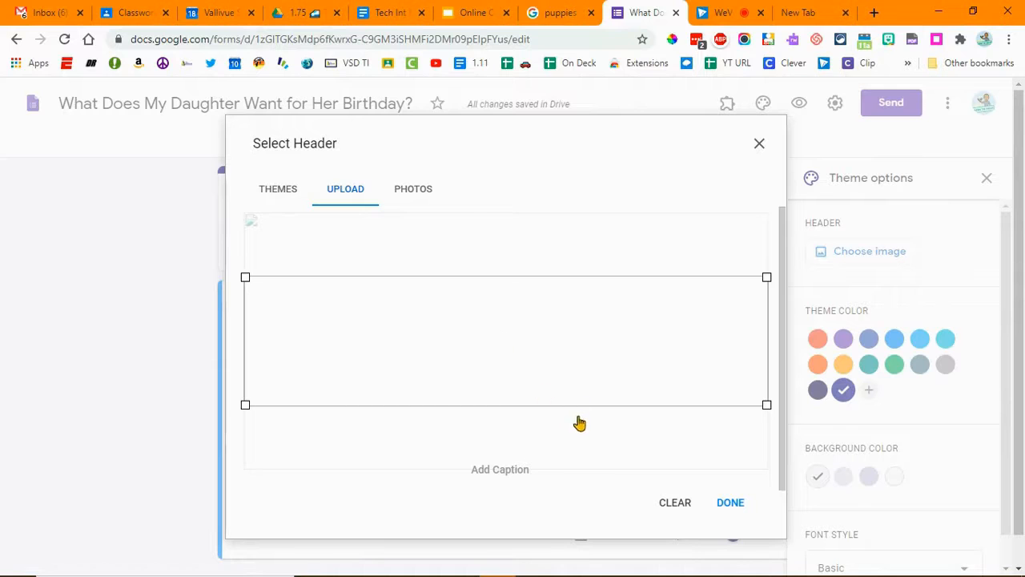
pyautogui.moveTo(544, 357); pyautogui.dragTo(545, 329)
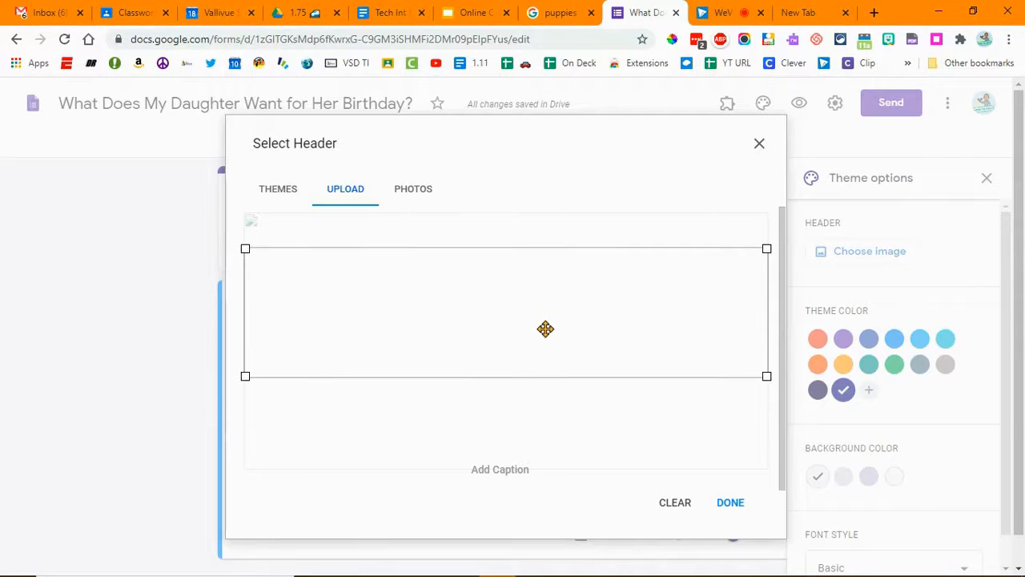
pyautogui.click(732, 505)
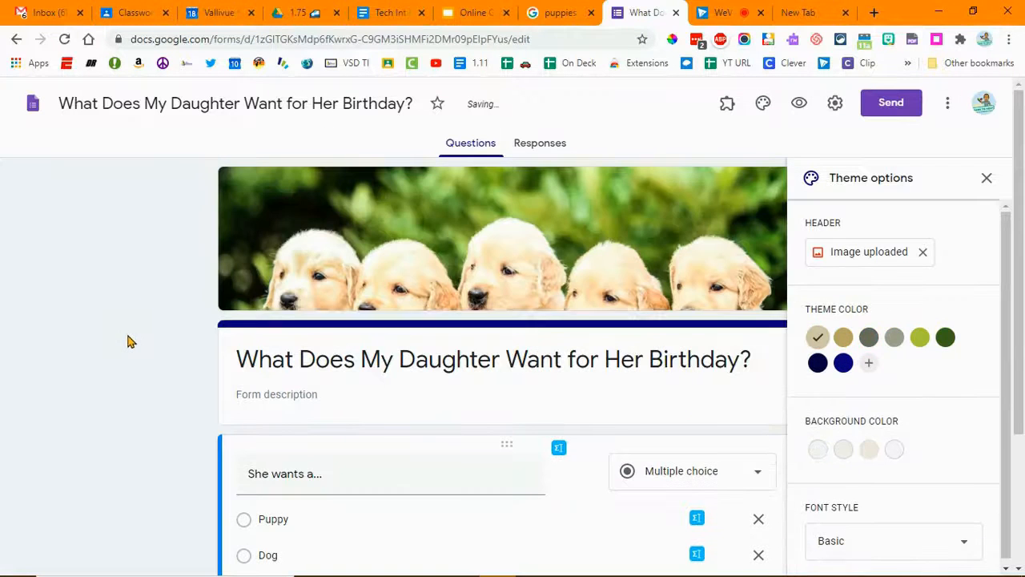
# Preview the form with its header image, and return to the 1.75 Training Files folder on the Google Drive website
pyautogui.click(800, 102)
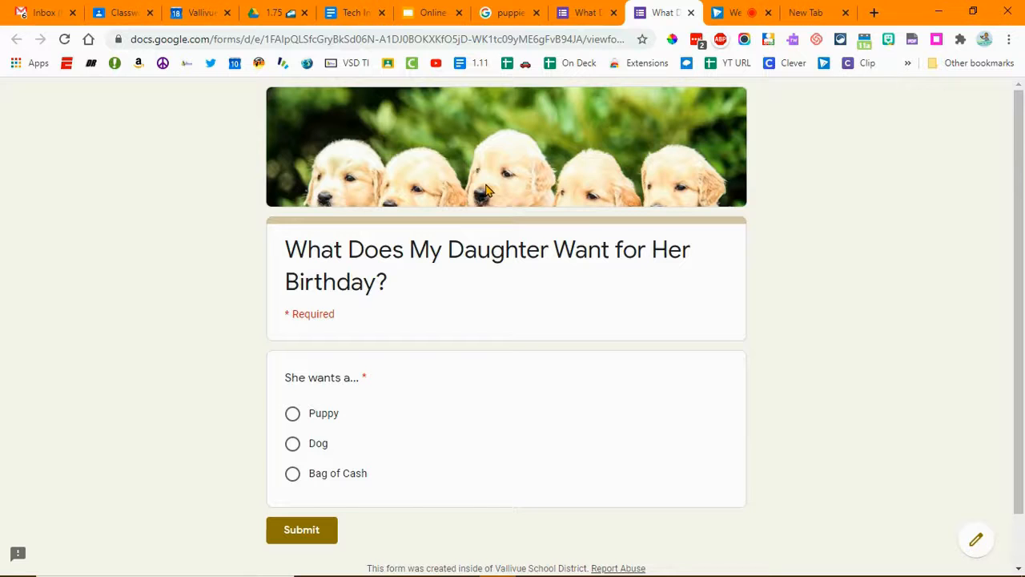
pyautogui.click(270, 15)
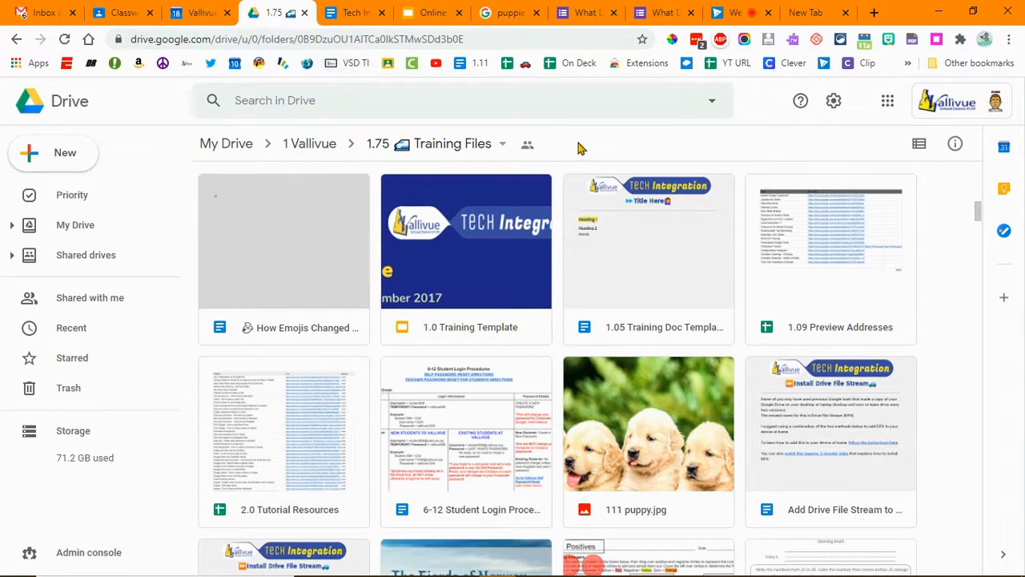
pyautogui.moveTo(312, 571)
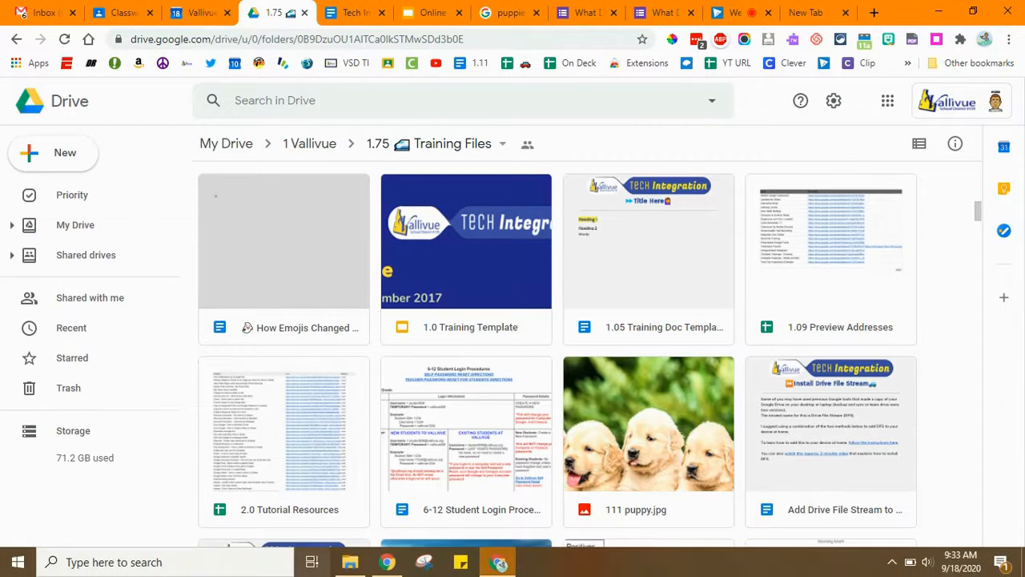
pyautogui.moveTo(358, 567)
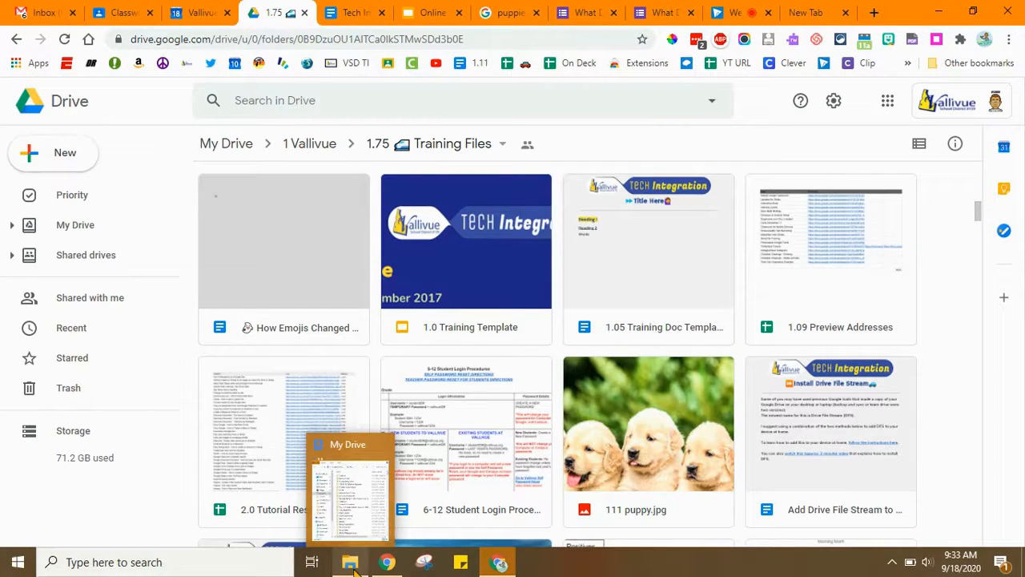